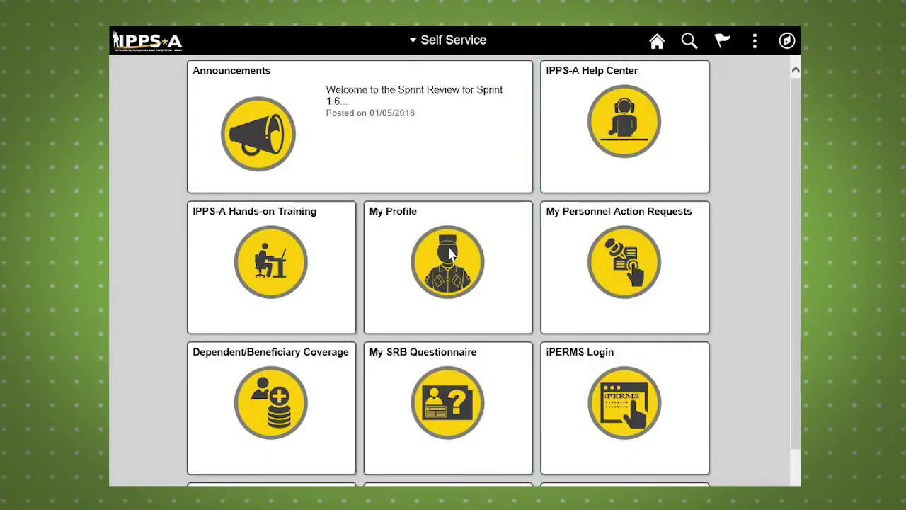
Switch to the HR Professional home page and look up the member by last name in Assignment Coord and Tracking
{"action": "left_click", "coordinate": [451, 42]}
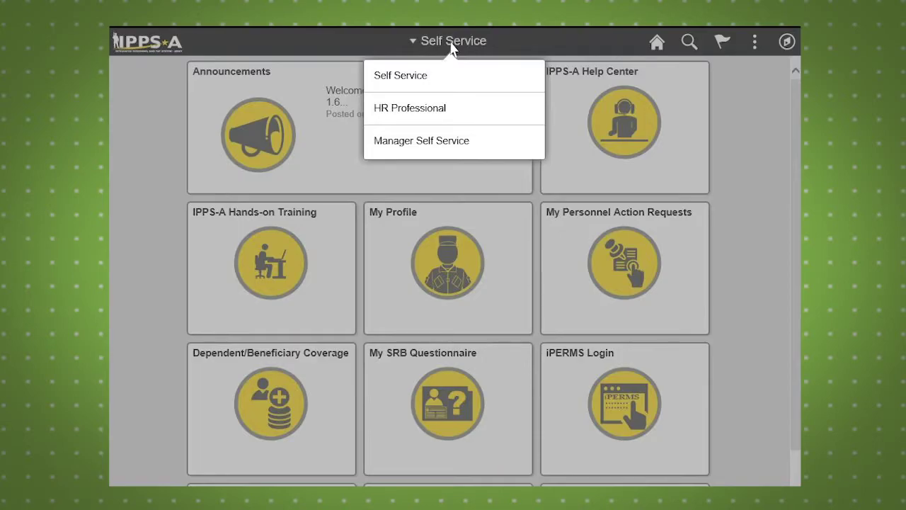
{"action": "left_click", "coordinate": [424, 114]}
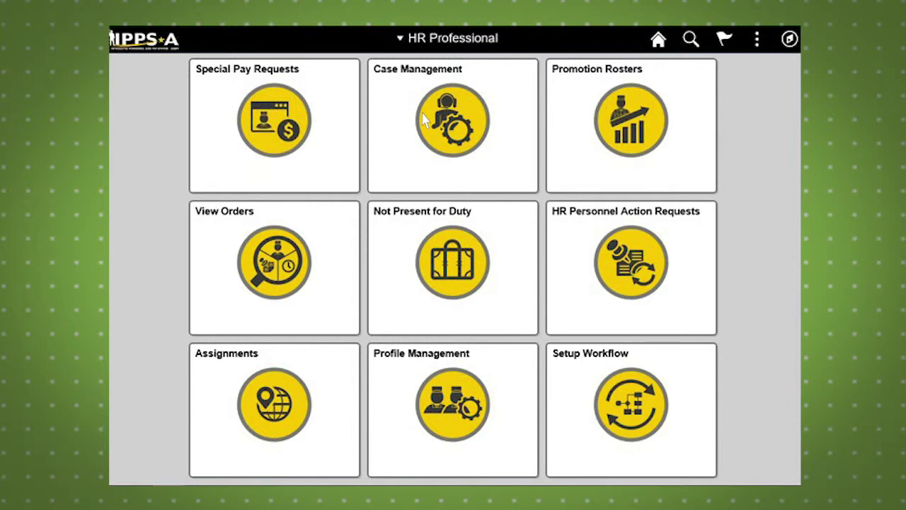
{"action": "left_click", "coordinate": [275, 424]}
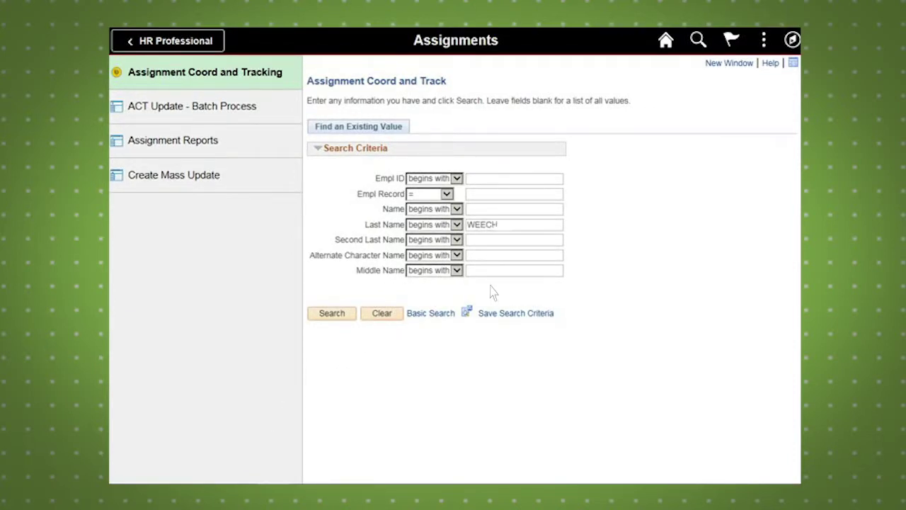
{"action": "key", "text": "Return"}
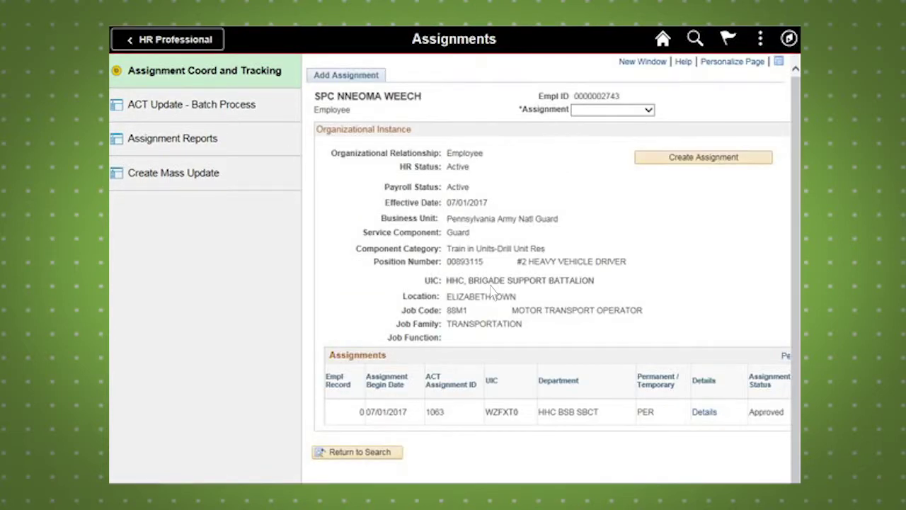
Create a new assignment of type Permanent for the member
{"action": "left_click", "coordinate": [649, 111]}
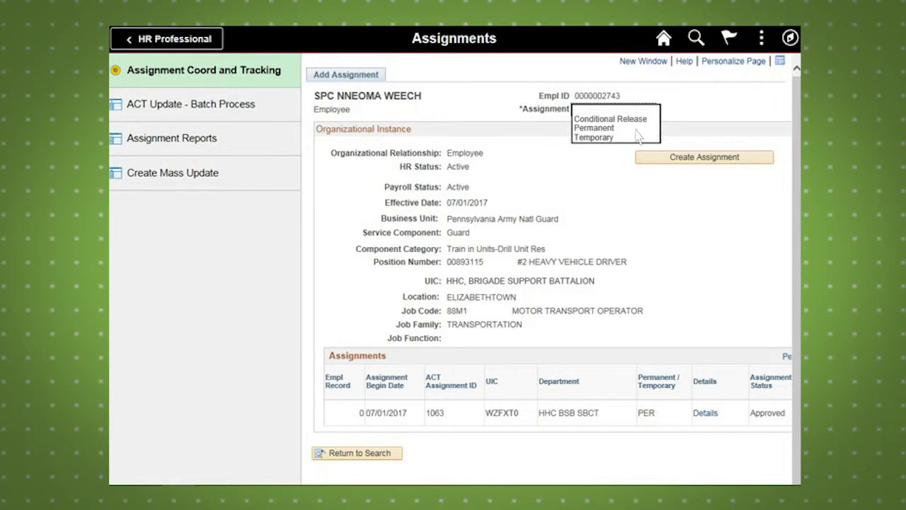
{"action": "left_click", "coordinate": [599, 128]}
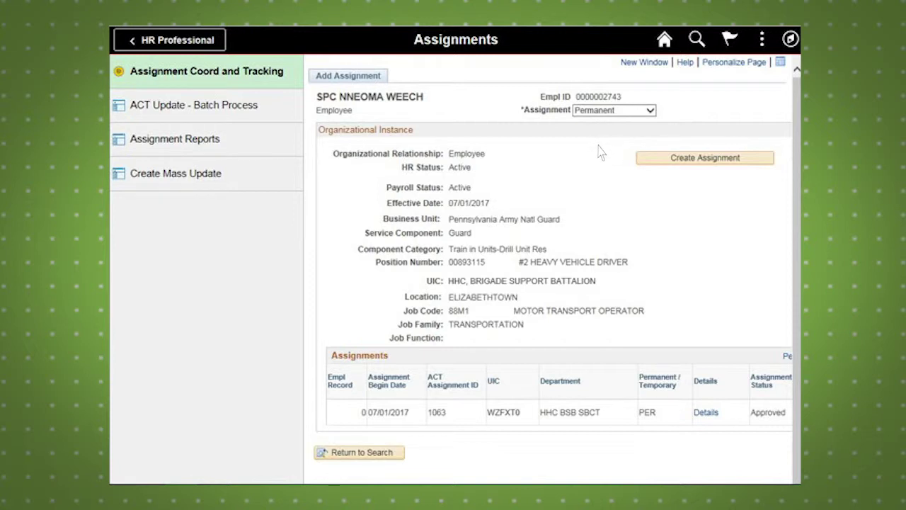
{"action": "left_click", "coordinate": [706, 160]}
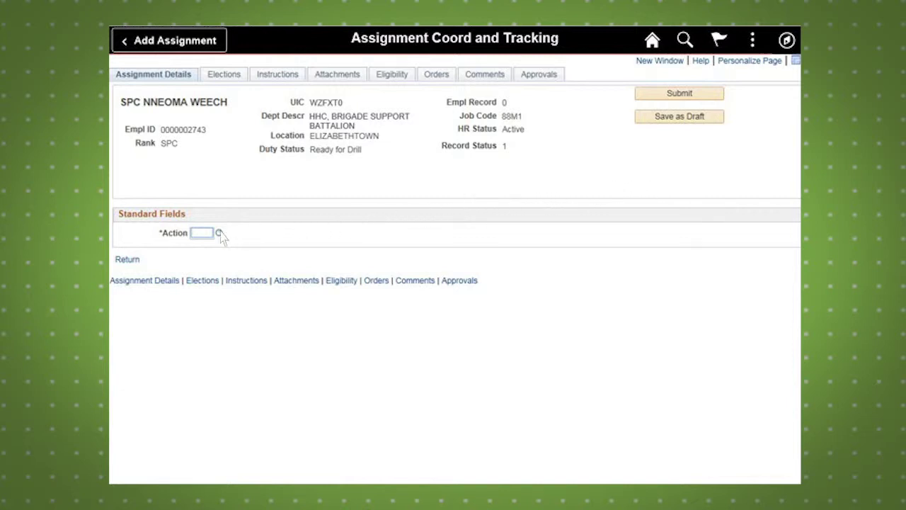
Set the assignment action to PCA with projected begin date 10/01/2018 and projected end date 05/31/2022
{"action": "type", "text": "PCA"}
{"action": "key", "text": "Tab"}
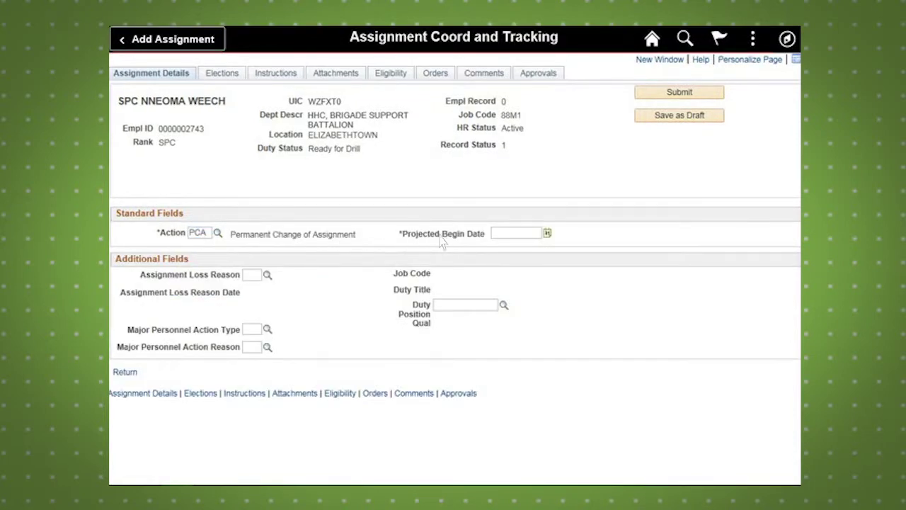
{"action": "left_click", "coordinate": [497, 235]}
{"action": "type", "text": "10/11/2018"}
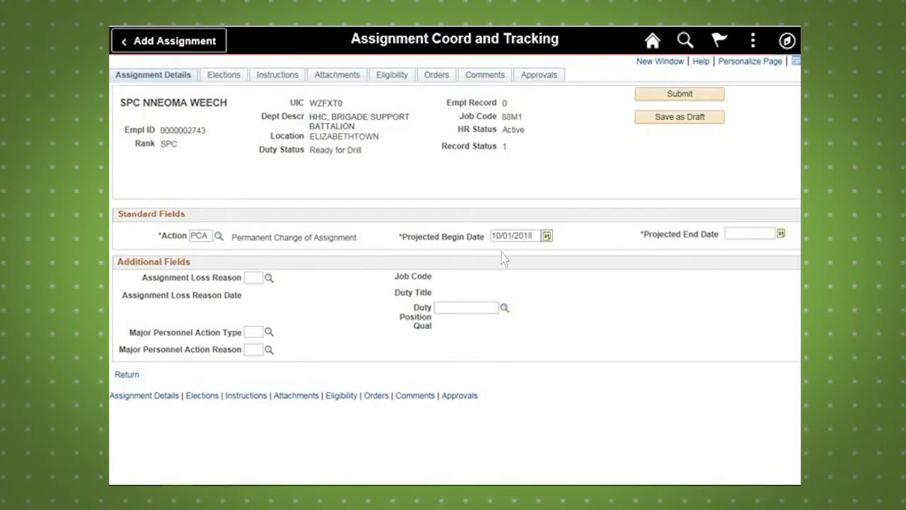
{"action": "left_click", "coordinate": [733, 235]}
{"action": "type", "text": "0"}
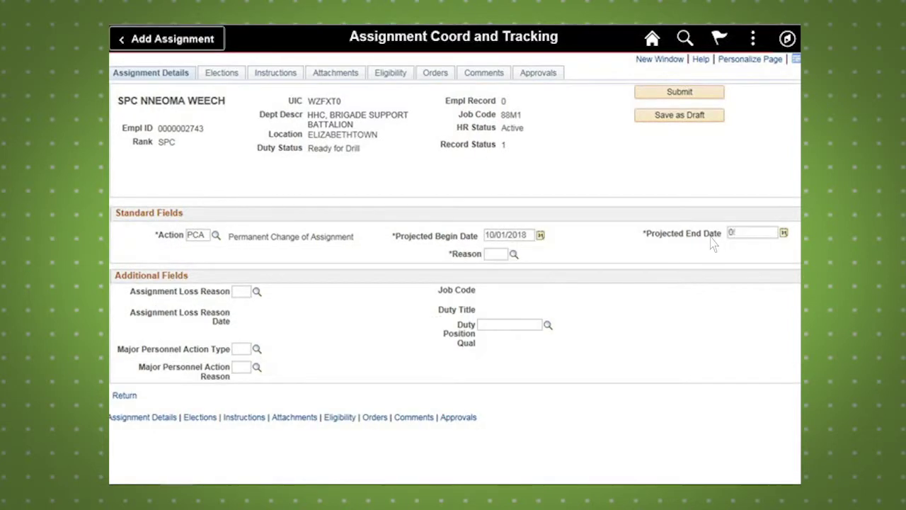
{"action": "type", "text": "5/31/2022"}
{"action": "key", "text": "Tab"}
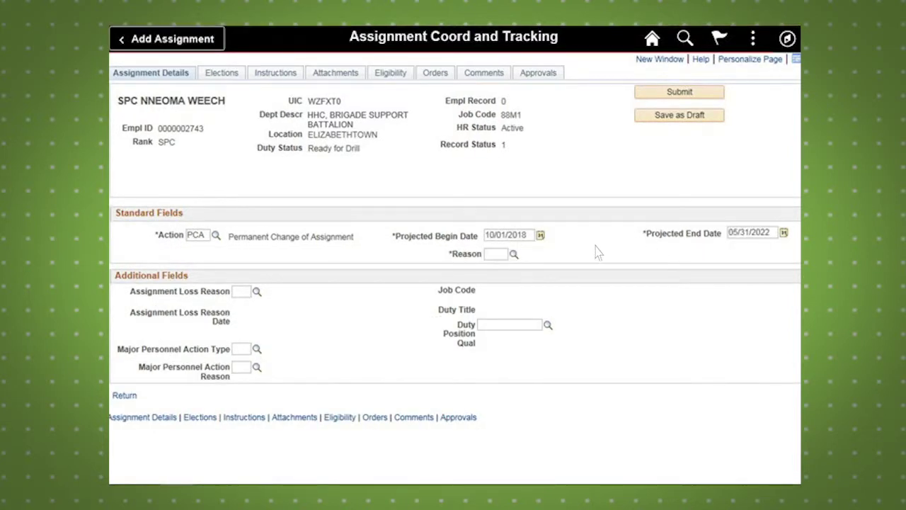
Set the reason to ICM and the UIC to WZFXA0, and choose position number 00893123, #1 Heavy Vehicle Driver
{"action": "left_click", "coordinate": [497, 256]}
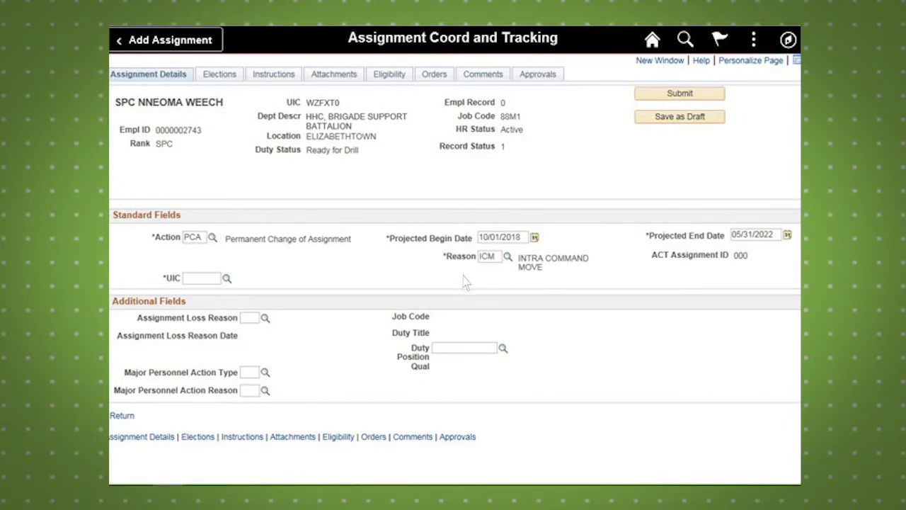
{"action": "left_click", "coordinate": [190, 278]}
{"action": "type", "text": "WZFXA0"}
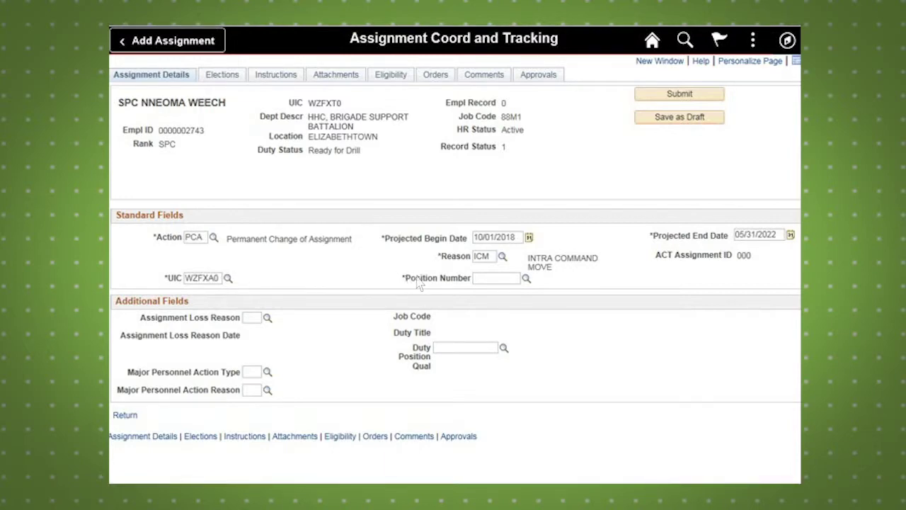
{"action": "left_click", "coordinate": [478, 282]}
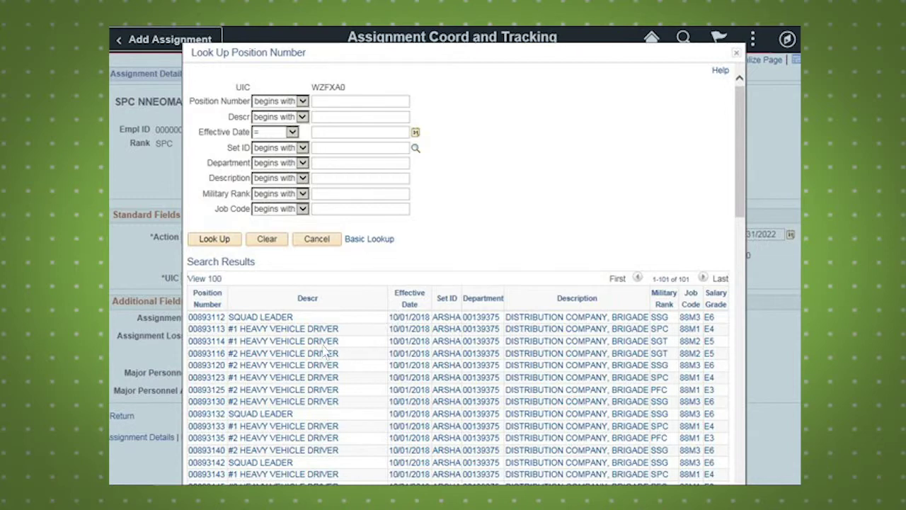
{"action": "left_click", "coordinate": [263, 377]}
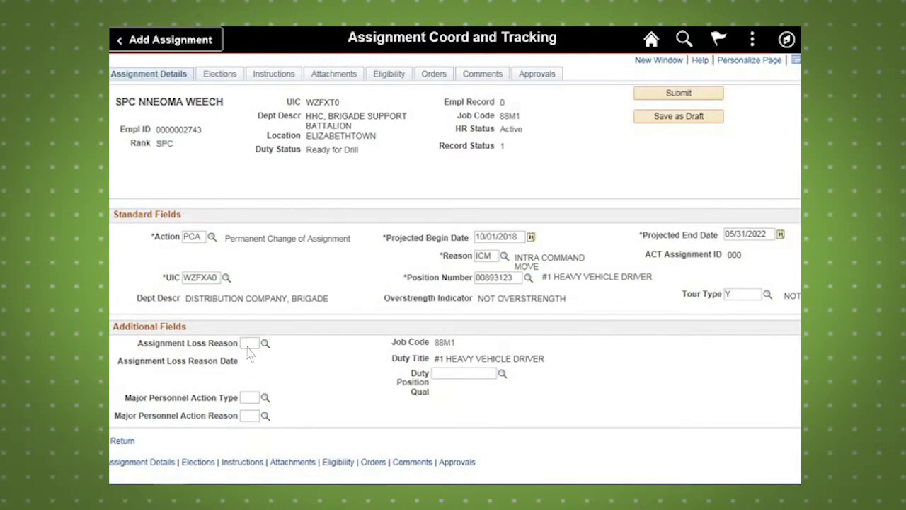
Set the assignment loss reason to CD, the major personnel action type to TA and its reason to CA
{"action": "left_click", "coordinate": [246, 345]}
{"action": "type", "text": "C"}
{"action": "key", "text": "Tab"}
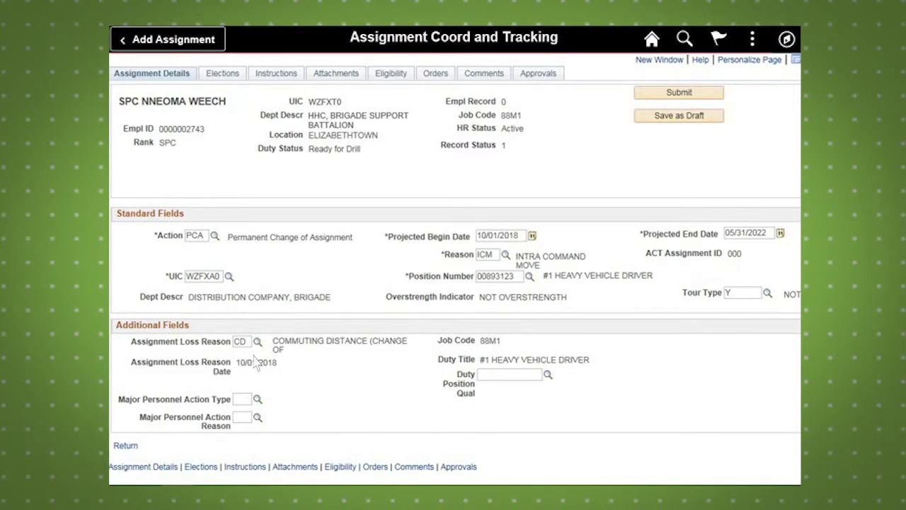
{"action": "left_click", "coordinate": [241, 399]}
{"action": "type", "text": "TA"}
{"action": "key", "text": "Tab"}
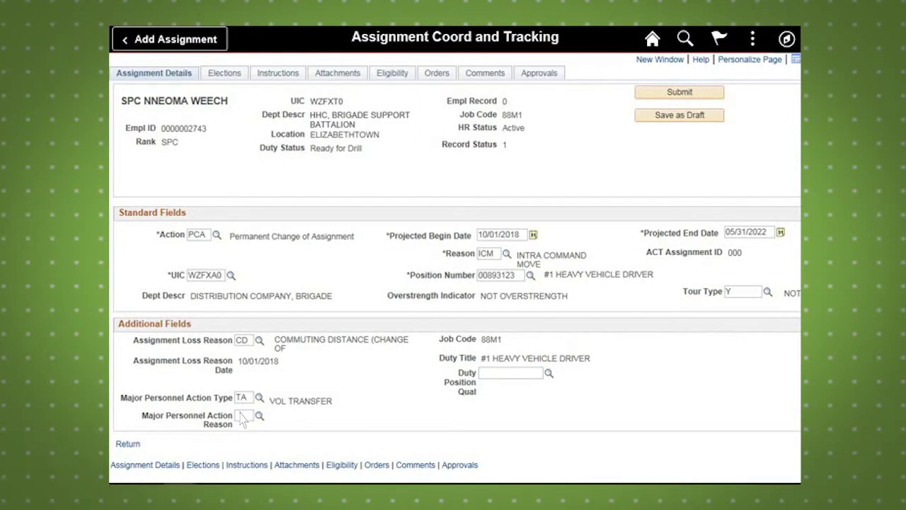
{"action": "left_click", "coordinate": [242, 417]}
{"action": "type", "text": "CR"}
{"action": "key", "text": "Tab"}
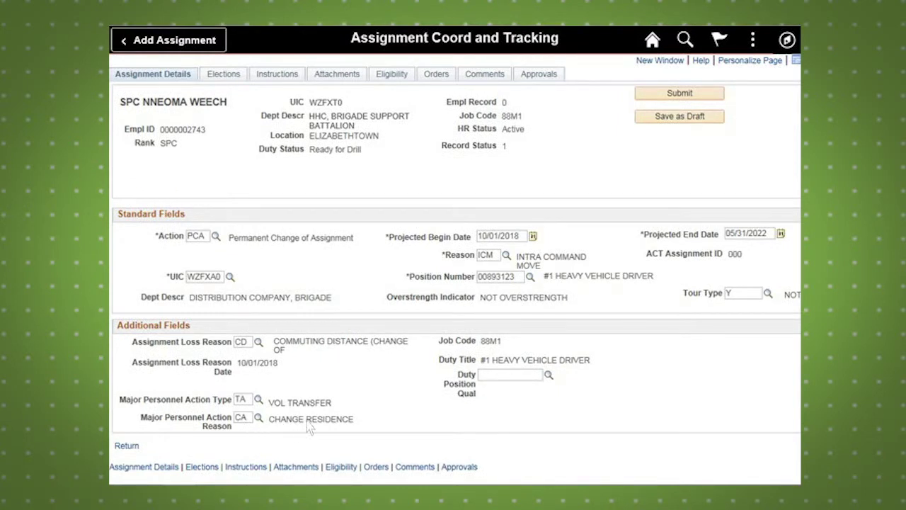
Set the duty position qualification to Q and submit the assignment
{"action": "left_click", "coordinate": [487, 377]}
{"action": "type", "text": "C"}
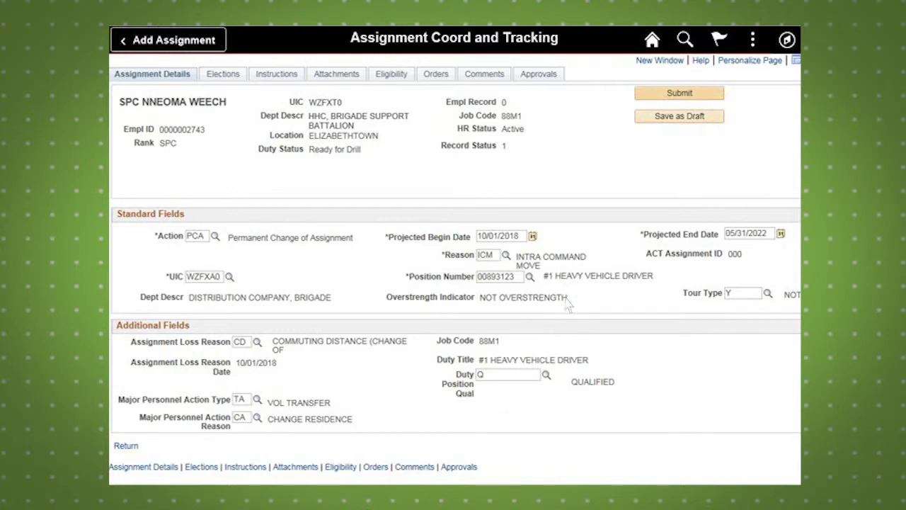
{"action": "left_click", "coordinate": [691, 99]}
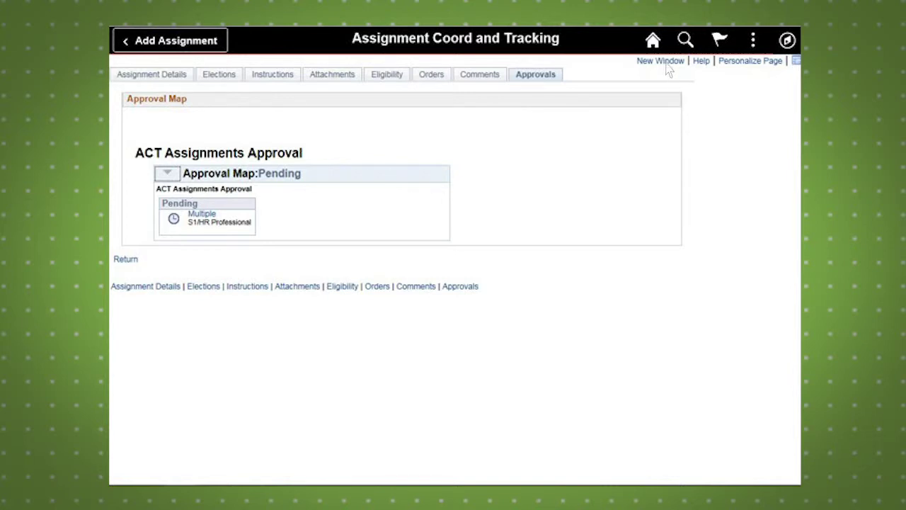
Return to the HR Professional home page and open the member's PER assignment awaiting approval from the pending actions
{"action": "left_click", "coordinate": [654, 43]}
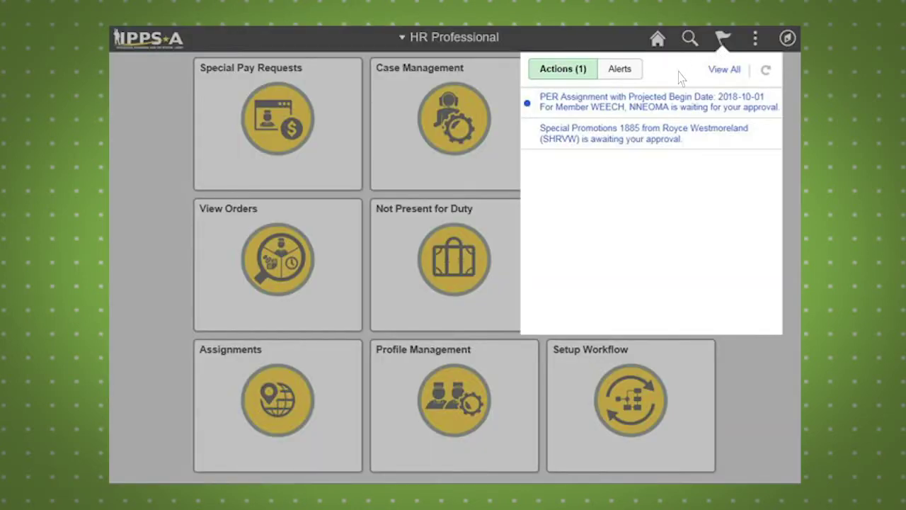
{"action": "left_click", "coordinate": [627, 110]}
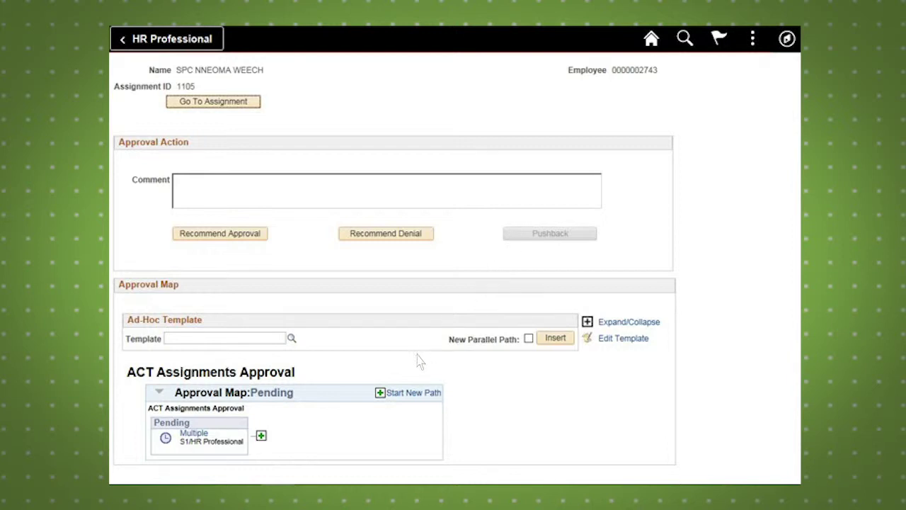
Insert the Personnel Staff Officer as an additional approver after the S1/HR Professional and recommend approval of the assignment
{"action": "left_click", "coordinate": [384, 394]}
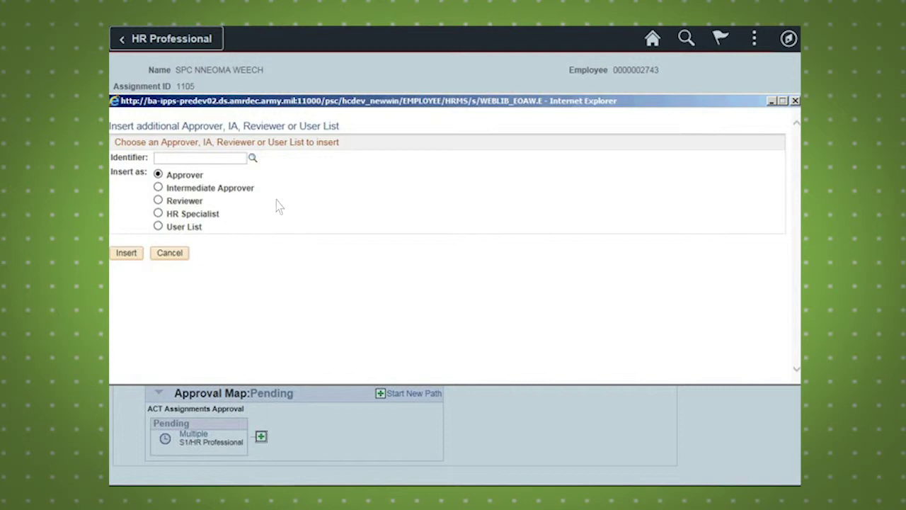
{"action": "left_click", "coordinate": [254, 160]}
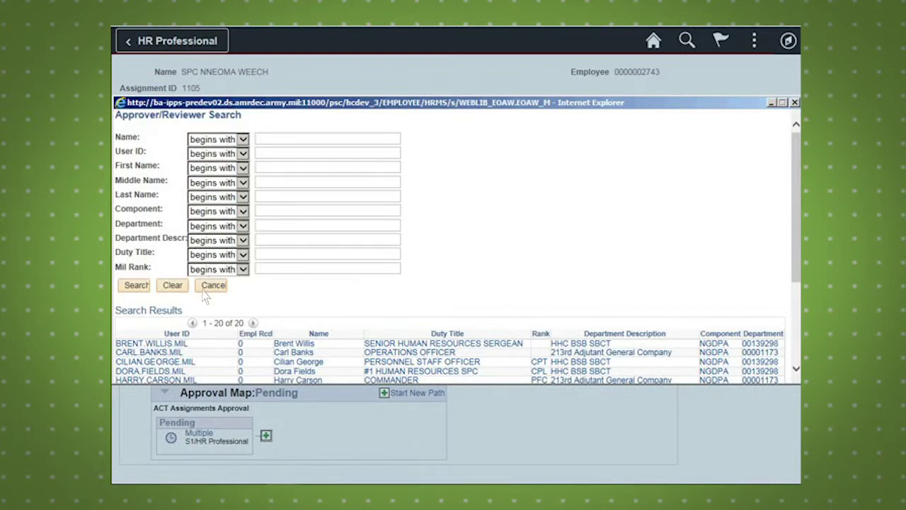
{"action": "left_click", "coordinate": [167, 361]}
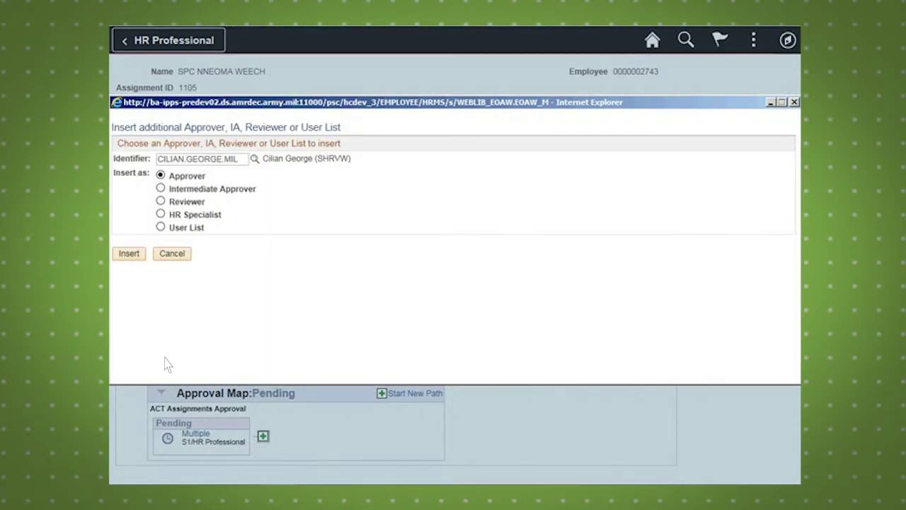
{"action": "left_click", "coordinate": [141, 257]}
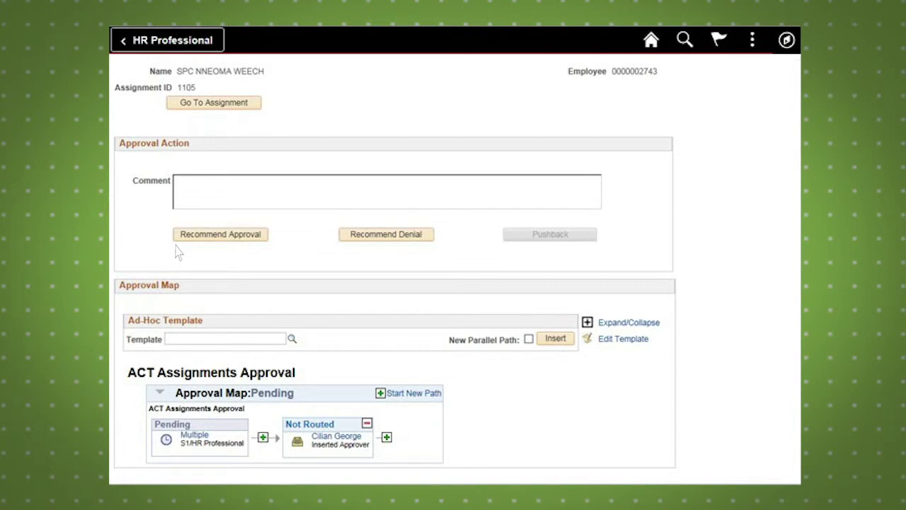
{"action": "left_click", "coordinate": [221, 236]}
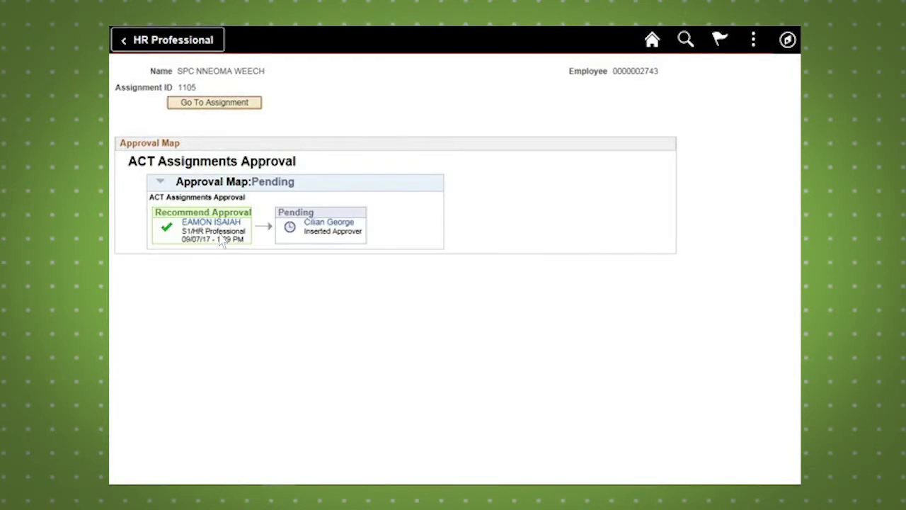